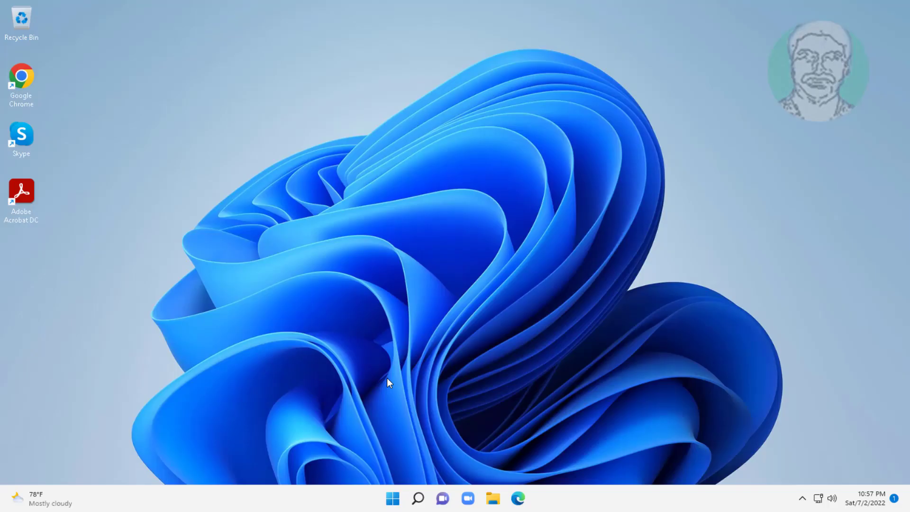
# - Browse File Explorer to C:\Windows\SoftwareDistribution
pyautogui.click(494, 502)
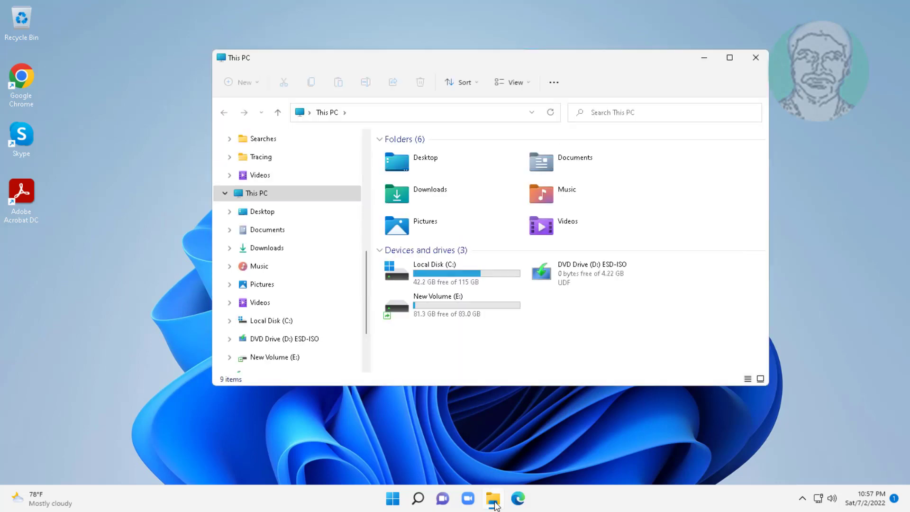
pyautogui.doubleClick(443, 268)
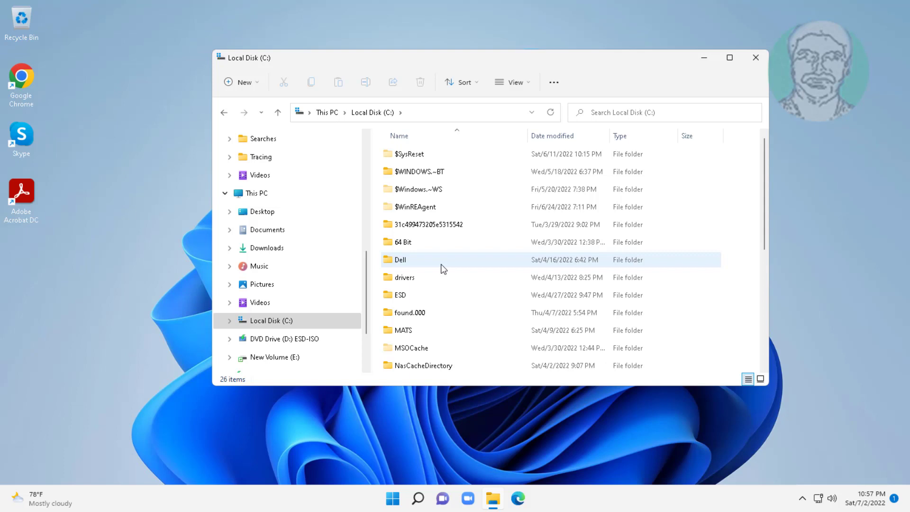
pyautogui.press('w')
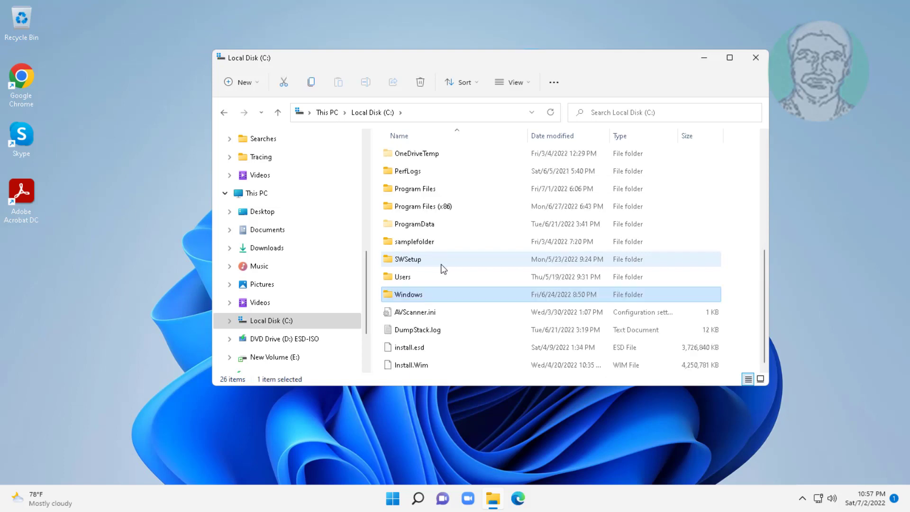
pyautogui.doubleClick(416, 294)
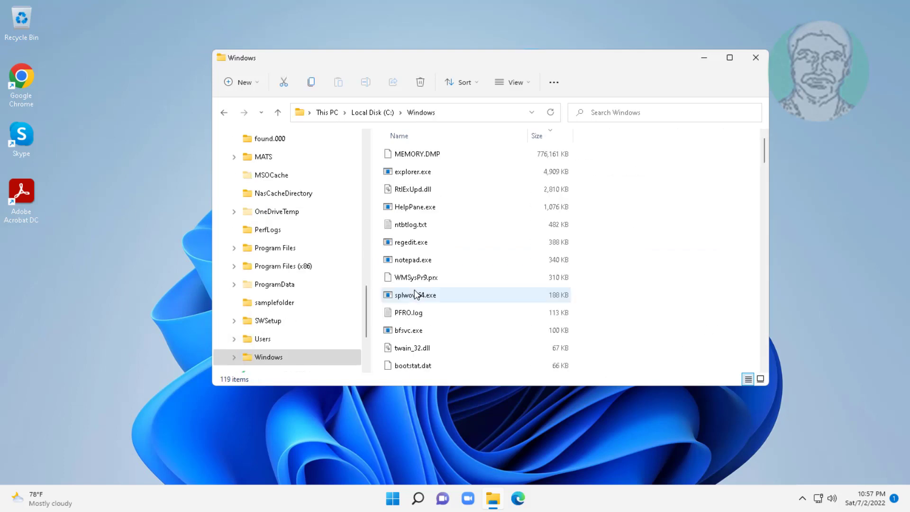
pyautogui.press('s')
pyautogui.scroll(-2, 498, 307)
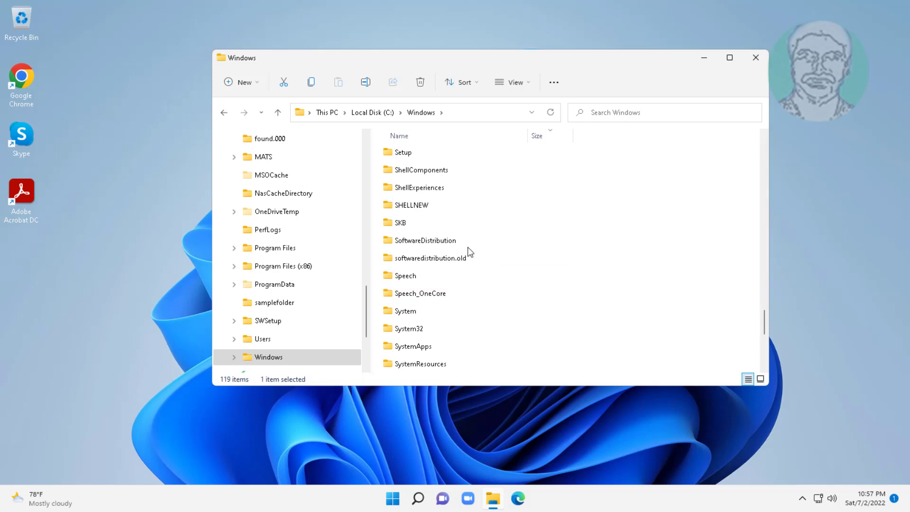
pyautogui.doubleClick(431, 241)
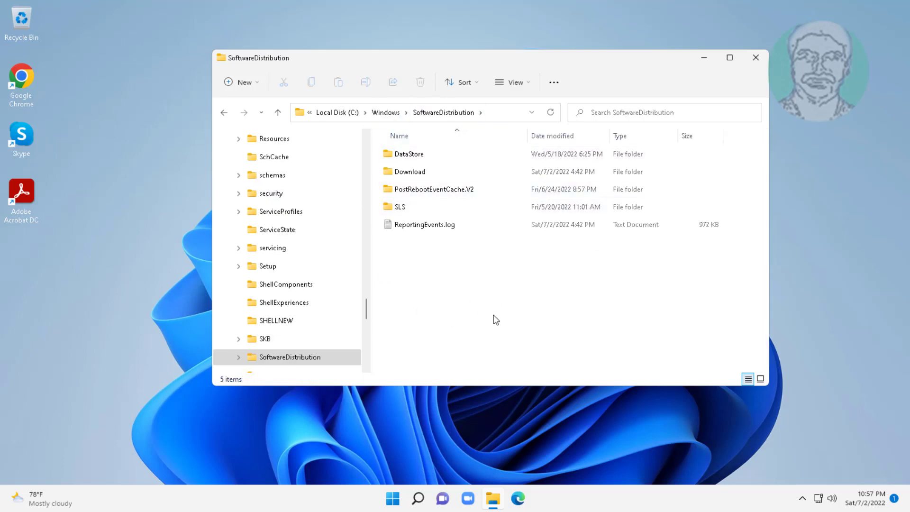
# - Delete DataStore, Download, PostRebootEventCache.V2, SLS and ReportingEvents.log from SoftwareDistribution
pyautogui.moveTo(453, 333); pyautogui.dragTo(421, 126)
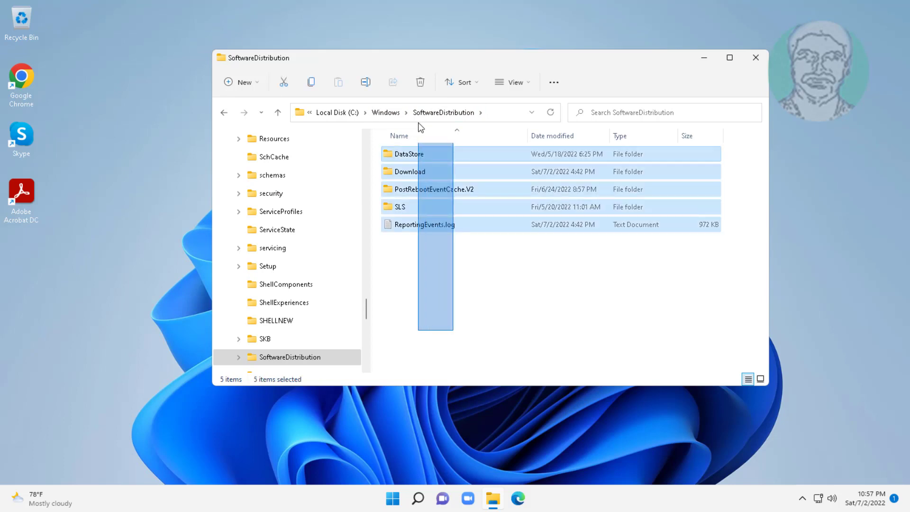
pyautogui.rightClick(472, 196)
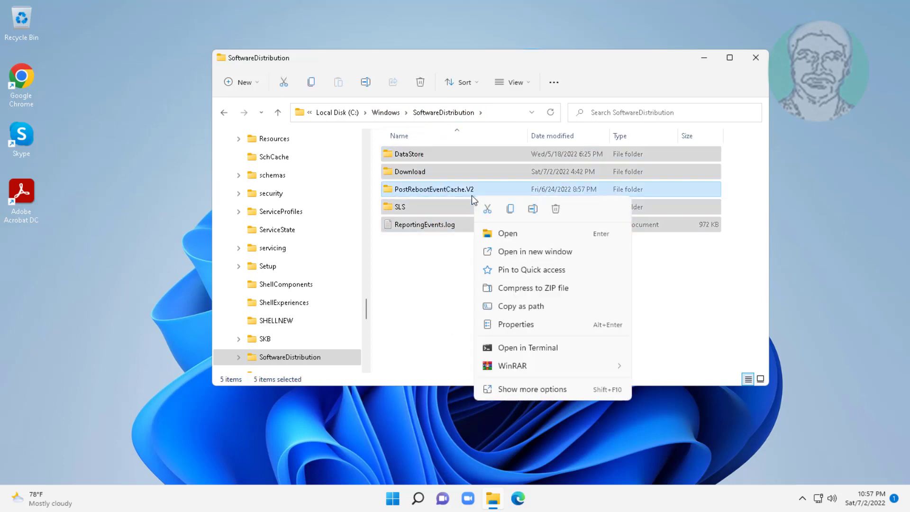
pyautogui.click(556, 209)
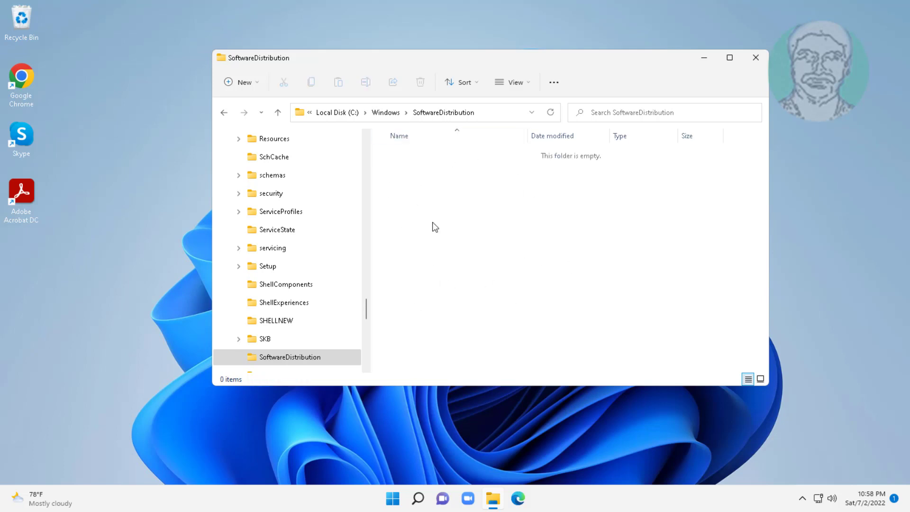
# - Close File Explorer and launch Disk Cleanup by searching for 'disk cleanup'
pyautogui.click(759, 55)
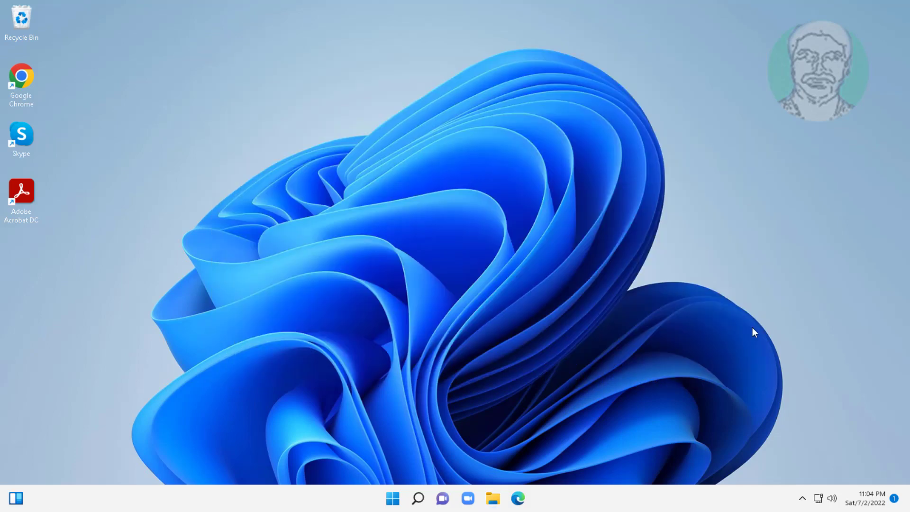
pyautogui.click(418, 498)
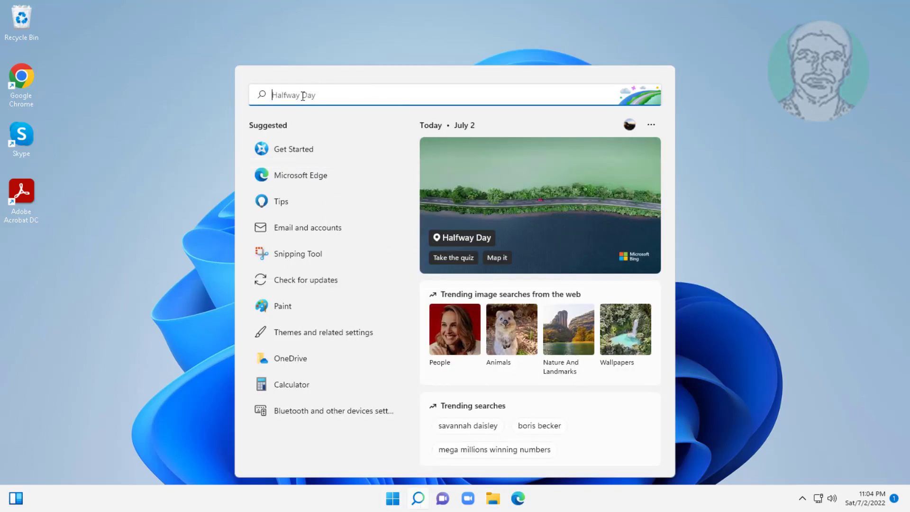
pyautogui.write('di')
pyautogui.press('BackSpace')
pyautogui.press('BackSpace')
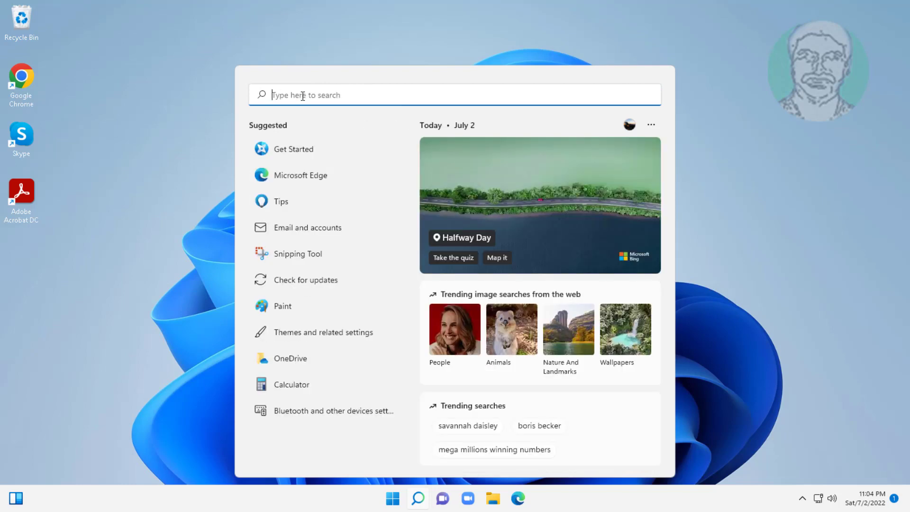
pyautogui.write('disk')
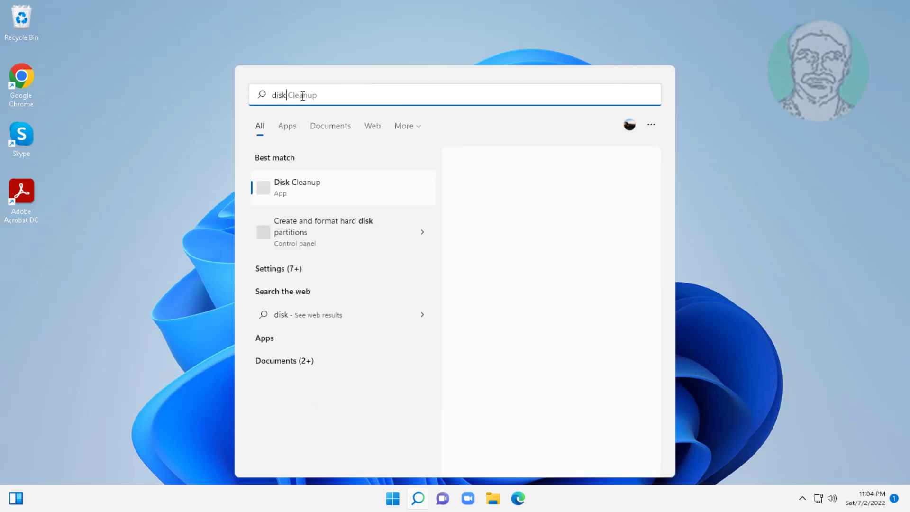
pyautogui.write(' cleanup')
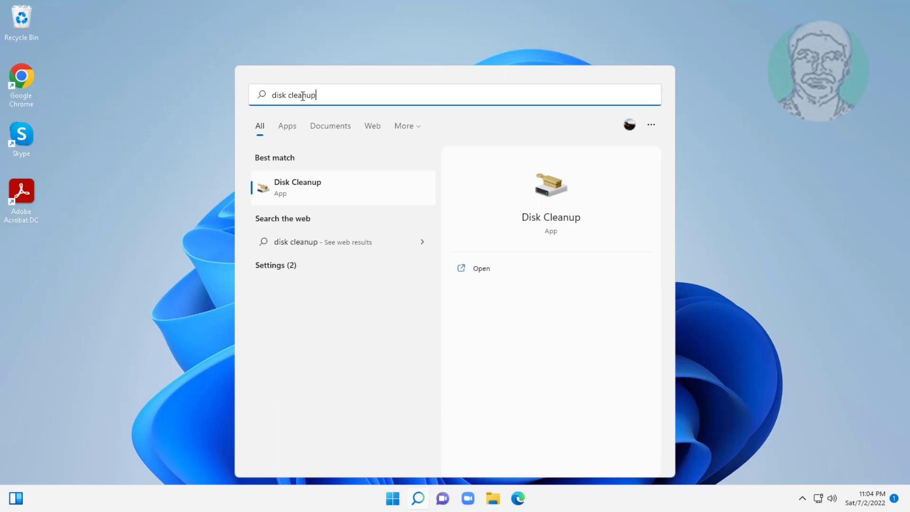
pyautogui.click(284, 189)
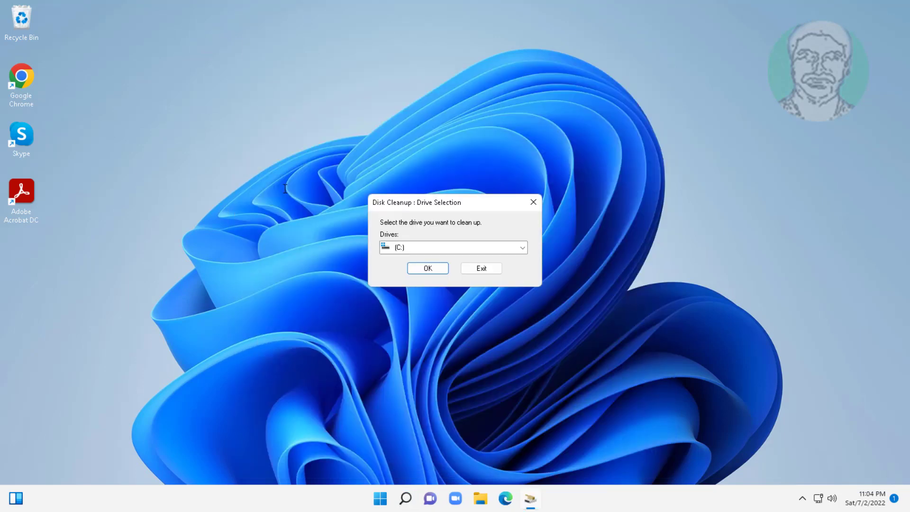
# - Scan drive C:, then rescan it including system files
pyautogui.click(428, 268)
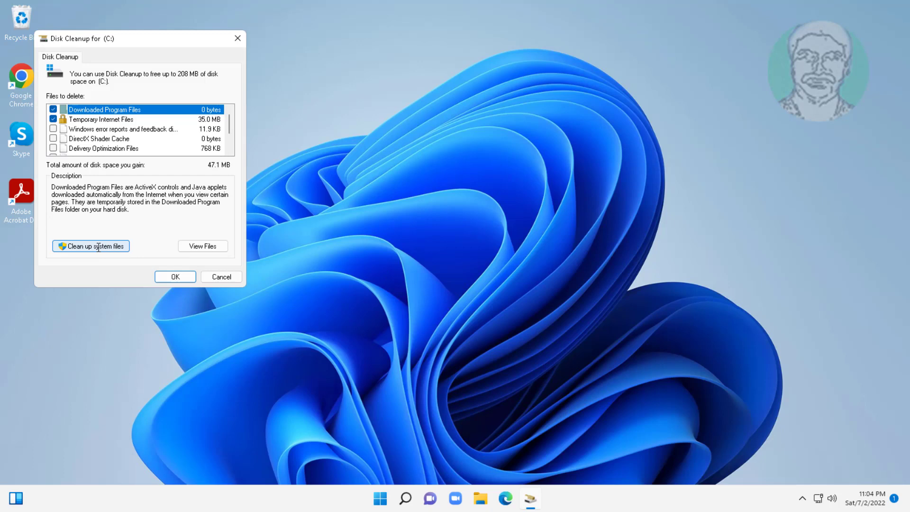
pyautogui.click(98, 247)
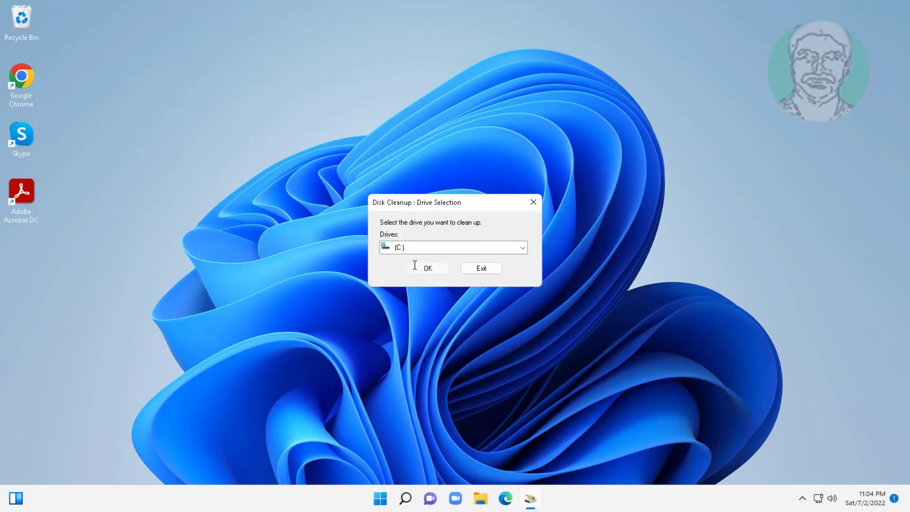
pyautogui.click(415, 264)
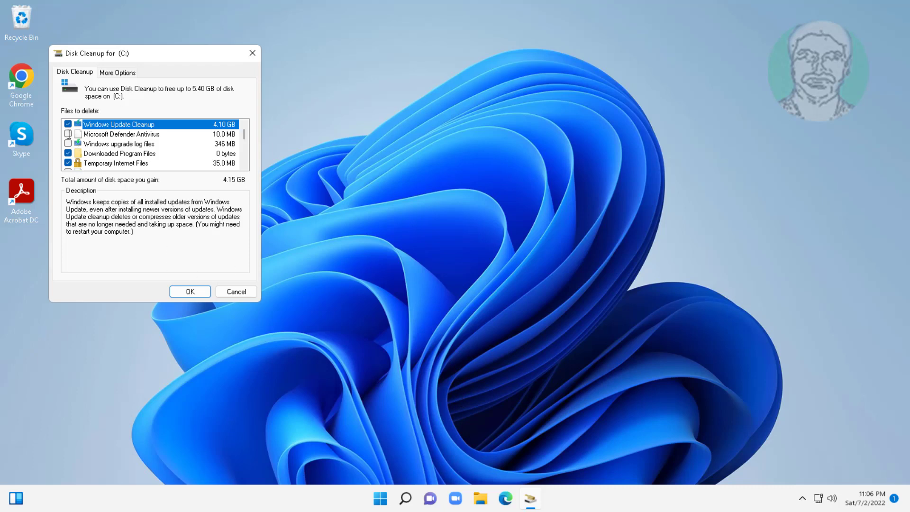
# - Tick Defender Antivirus files, upgrade logs, memory dumps, minidumps and Windows error reports
pyautogui.click(68, 133)
pyautogui.click(68, 143)
pyautogui.scroll(-1, 240, 135)
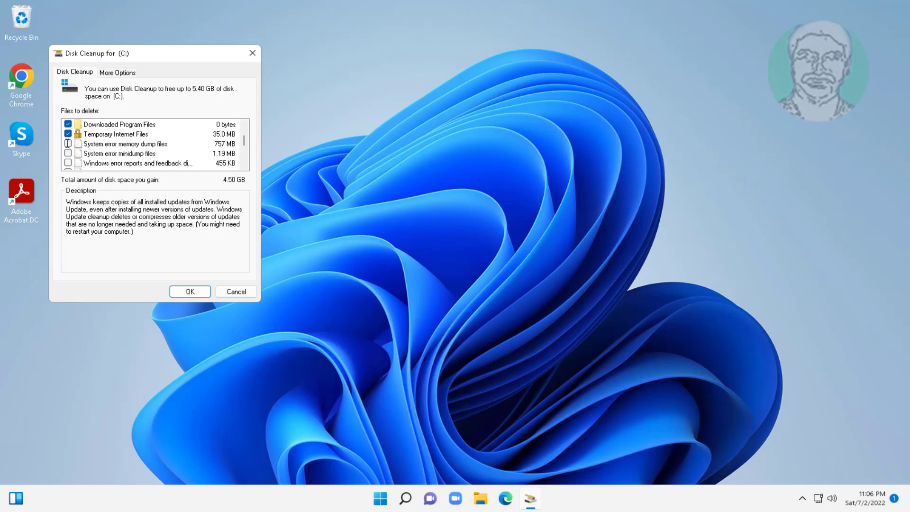
pyautogui.click(68, 143)
pyautogui.click(68, 153)
pyautogui.click(68, 163)
# - Tick DirectX Shader Cache, Delivery Optimization, Language Resource Files and Recycle Bin, then start cleaning
pyautogui.scroll(-1, 69, 164)
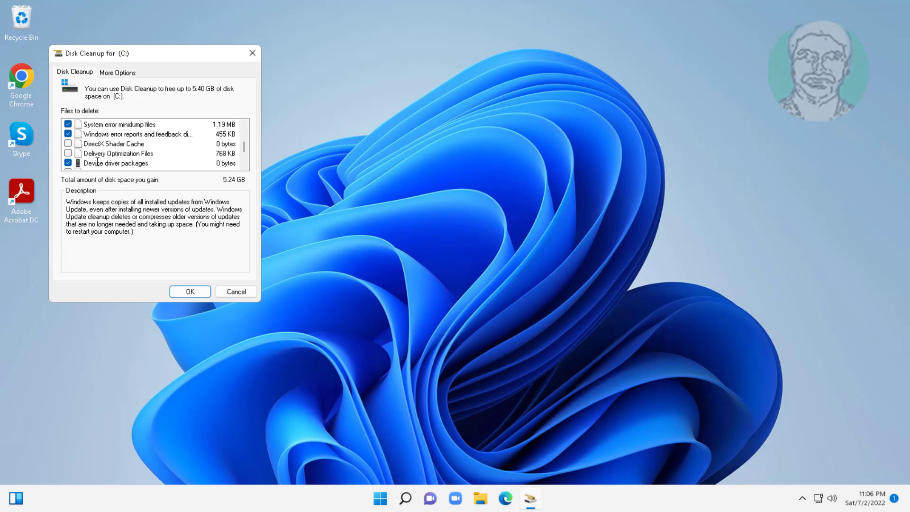
pyautogui.click(67, 143)
pyautogui.click(68, 153)
pyautogui.scroll(-1, 69, 151)
pyautogui.click(68, 143)
pyautogui.click(68, 153)
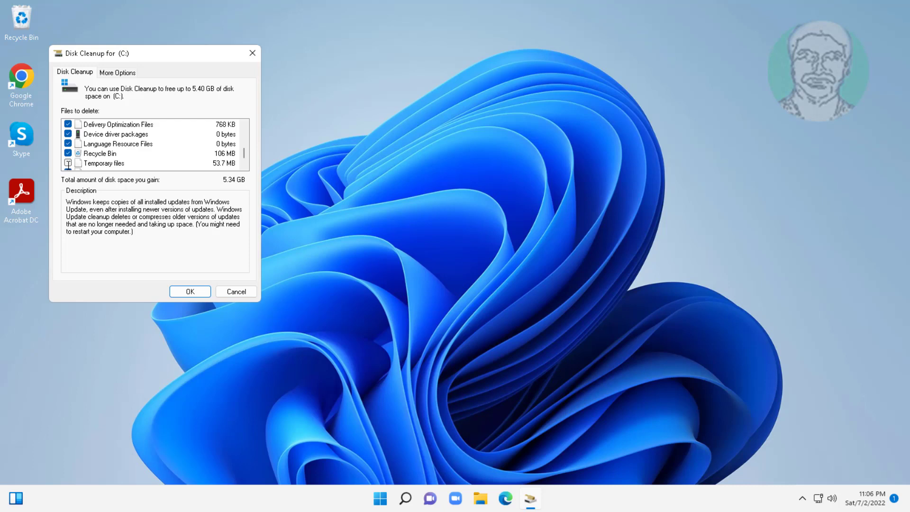
pyautogui.scroll(-1, 99, 166)
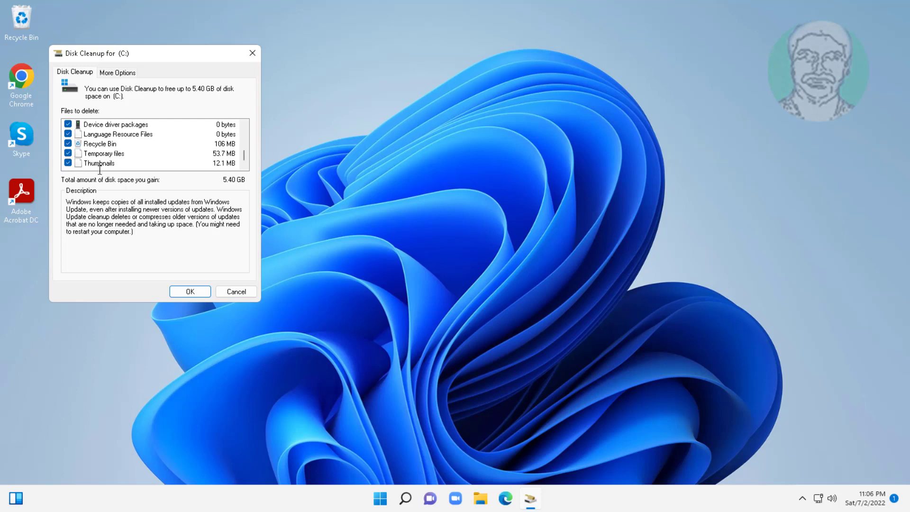
pyautogui.click(188, 291)
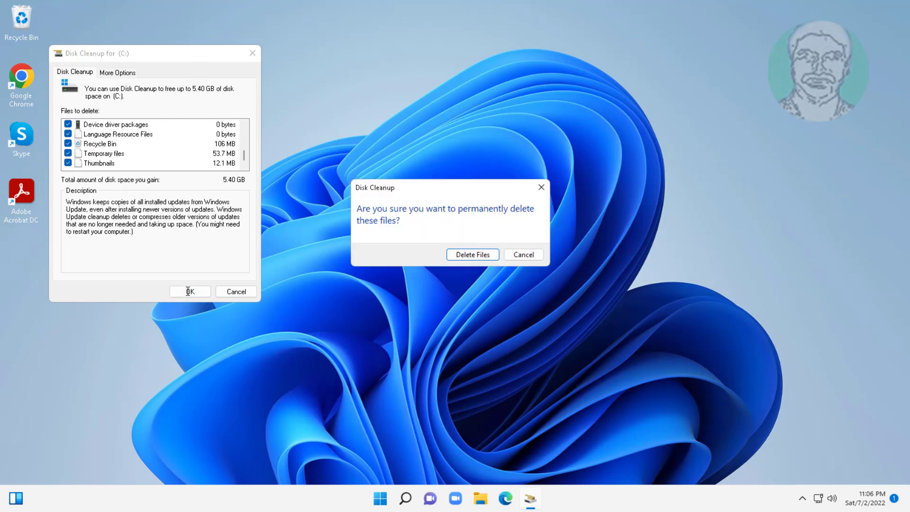
# - Confirm permanent deletion of the files, then launch Task Manager from the Start menu
pyautogui.click(463, 256)
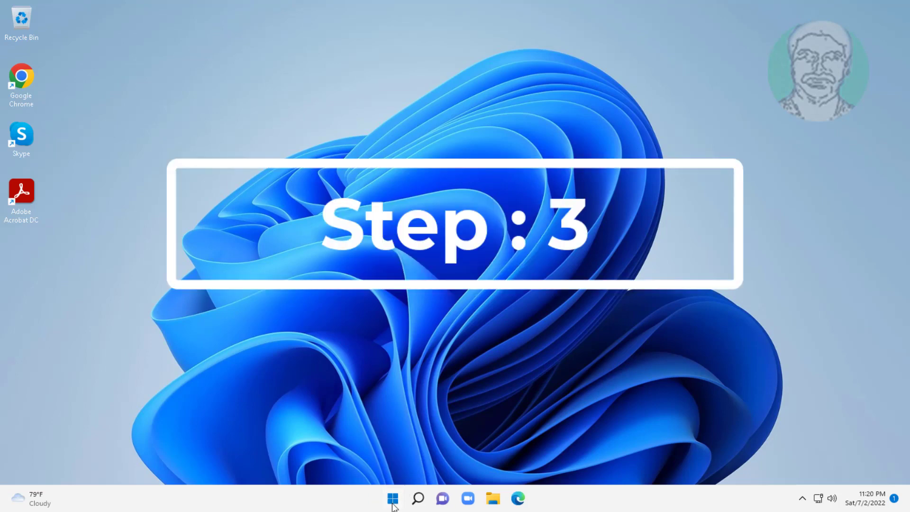
pyautogui.rightClick(393, 499)
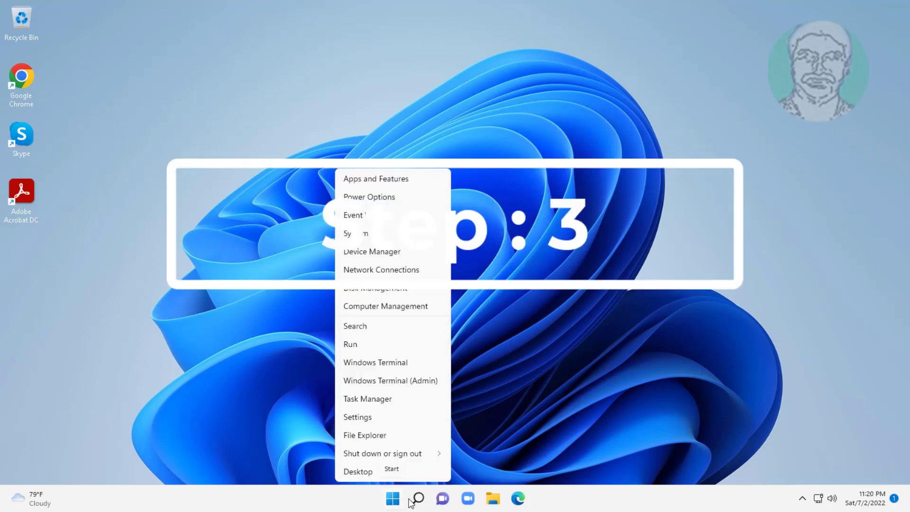
pyautogui.click(379, 397)
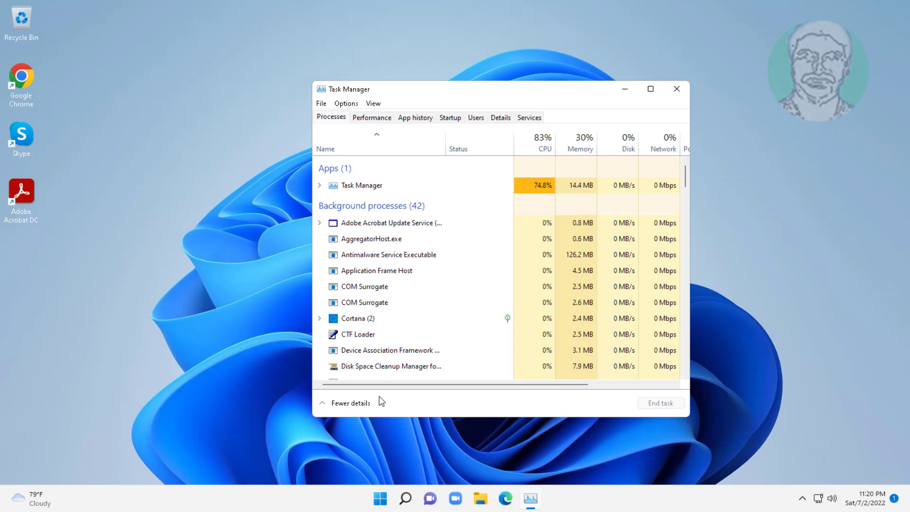
# - Sort startup apps by status and disable Microsoft Teams, Cortana and one LogiBolt.exe entry
pyautogui.click(450, 118)
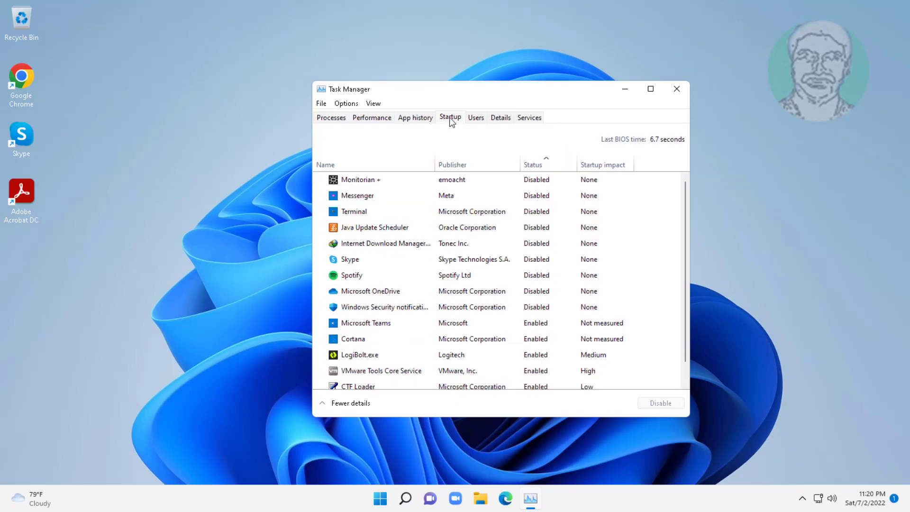
pyautogui.click(545, 161)
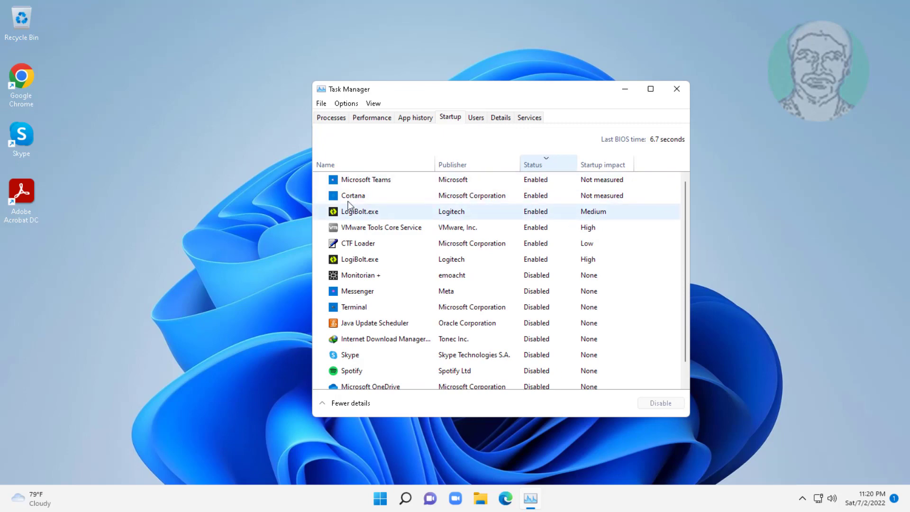
pyautogui.click(551, 185)
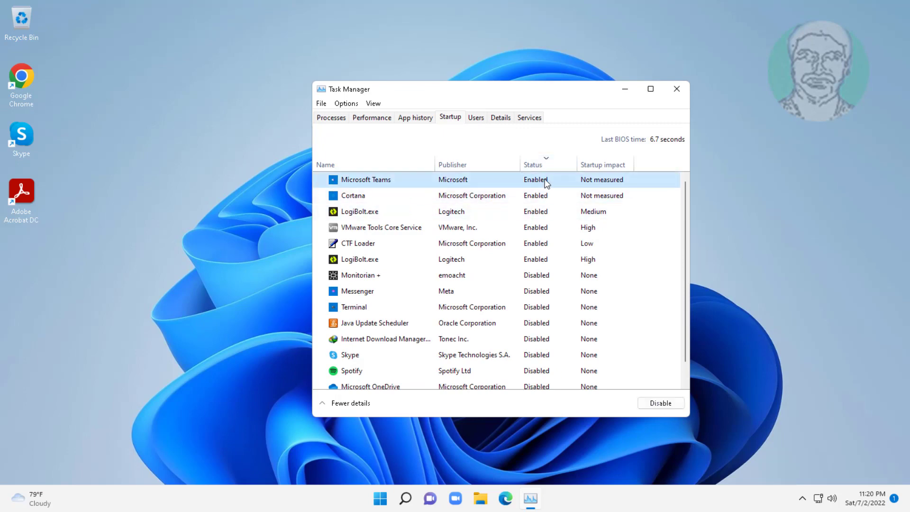
pyautogui.click(668, 403)
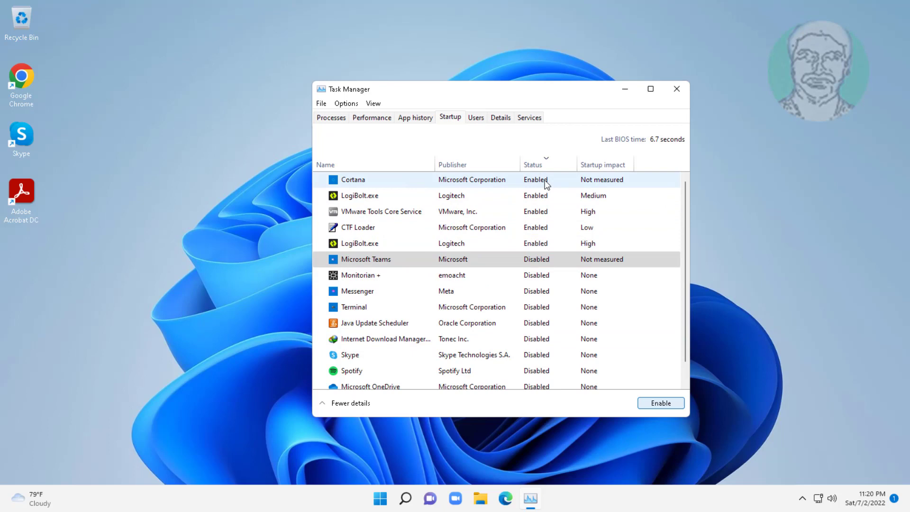
pyautogui.click(546, 183)
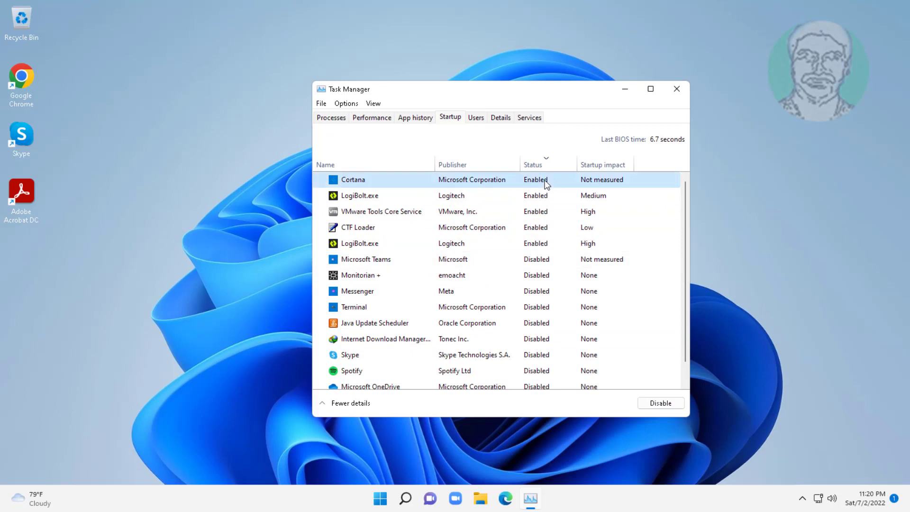
pyautogui.click(672, 403)
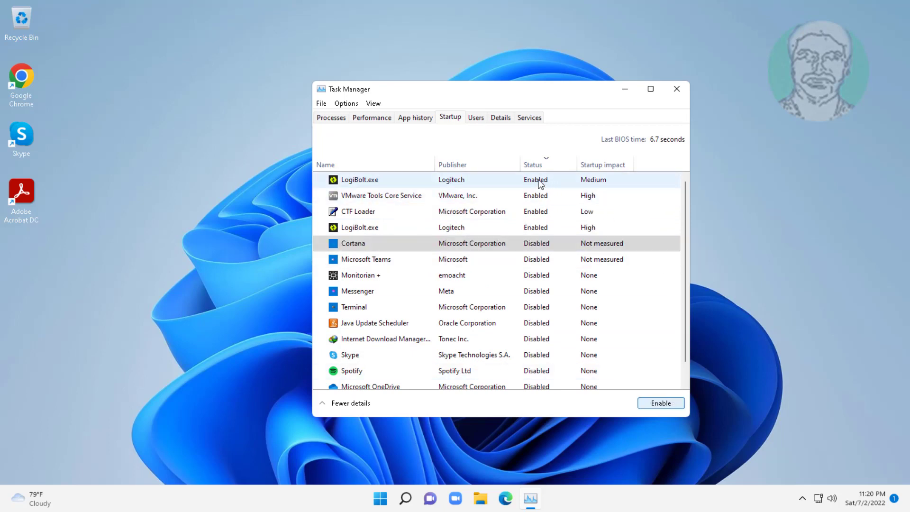
pyautogui.click(539, 182)
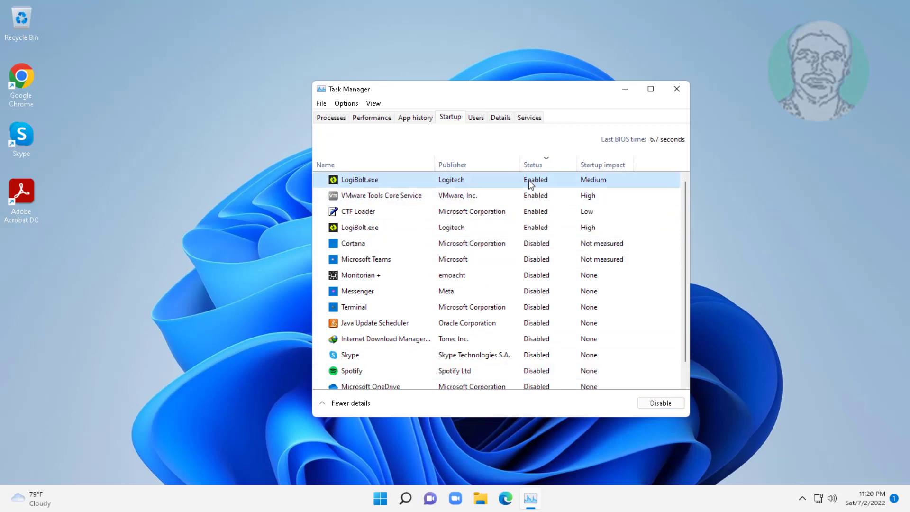
pyautogui.click(659, 403)
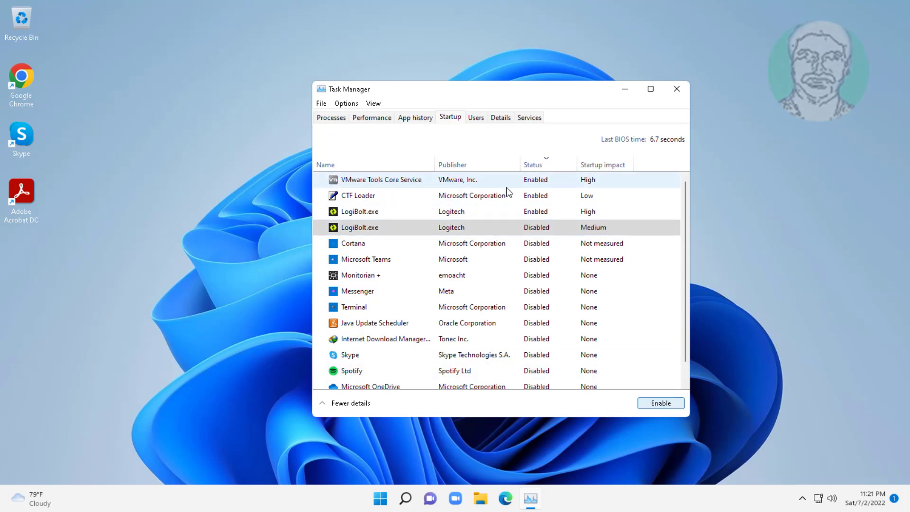
# - Disable VMware Tools Core Service, CTF Loader and the remaining LogiBolt.exe, then close Task Manager
pyautogui.click(534, 182)
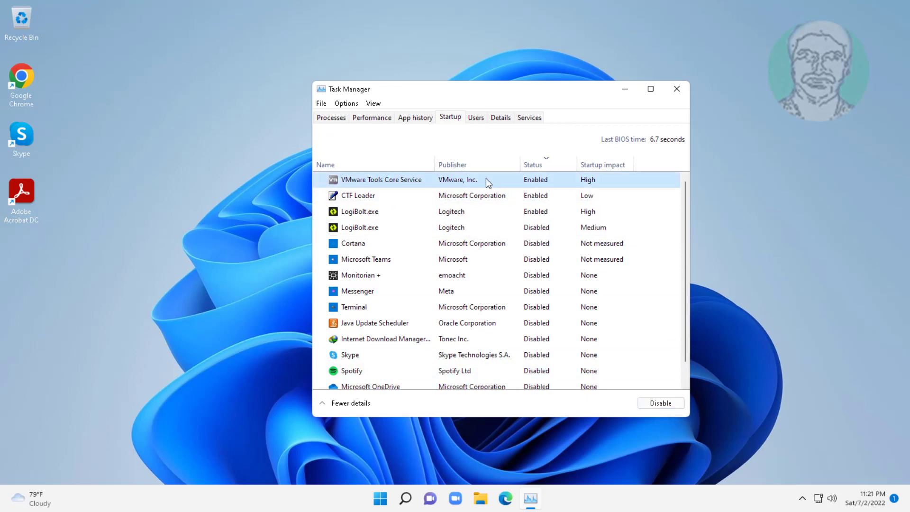
pyautogui.click(532, 196)
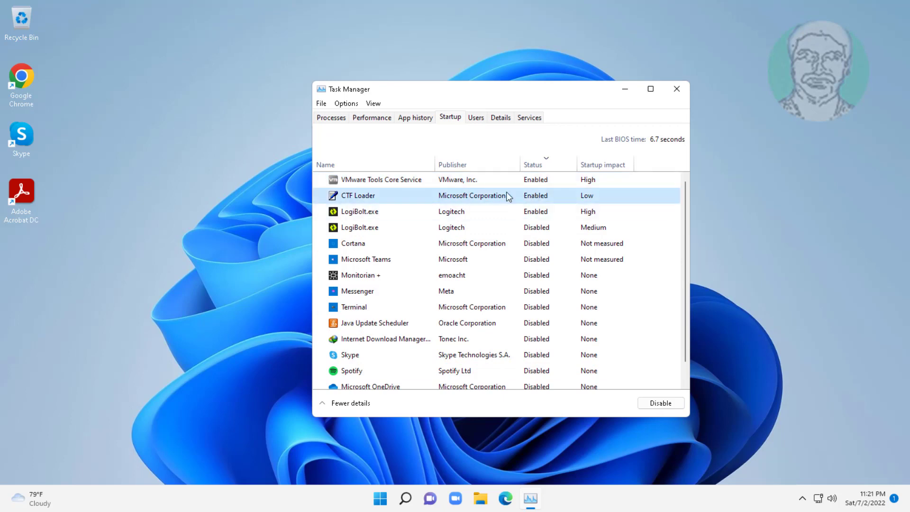
pyautogui.click(536, 181)
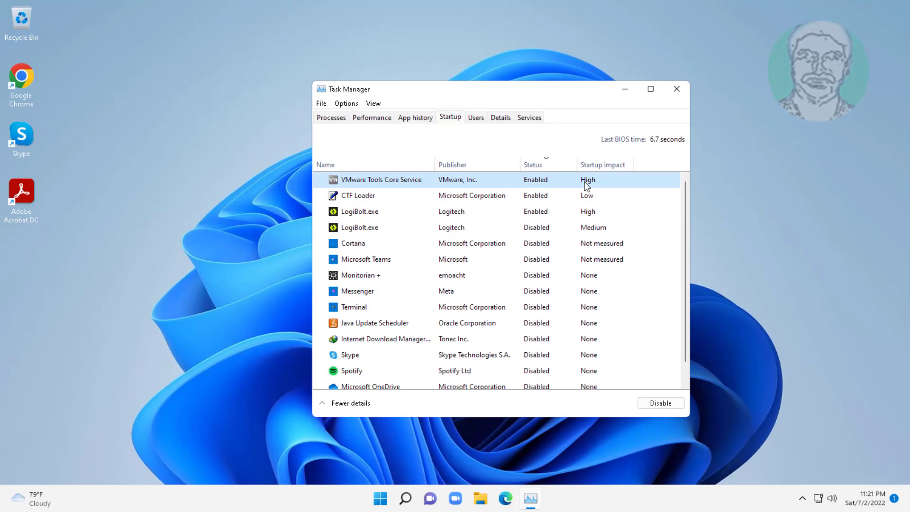
pyautogui.click(669, 403)
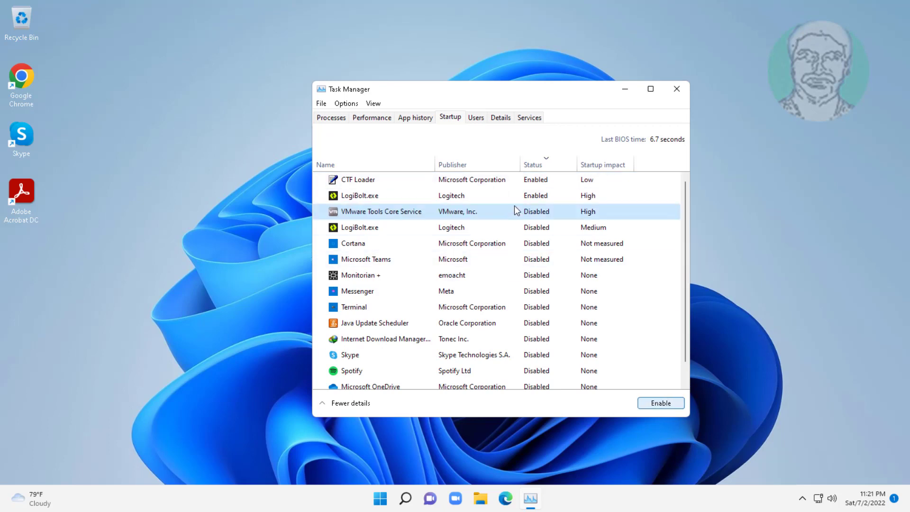
pyautogui.click(532, 183)
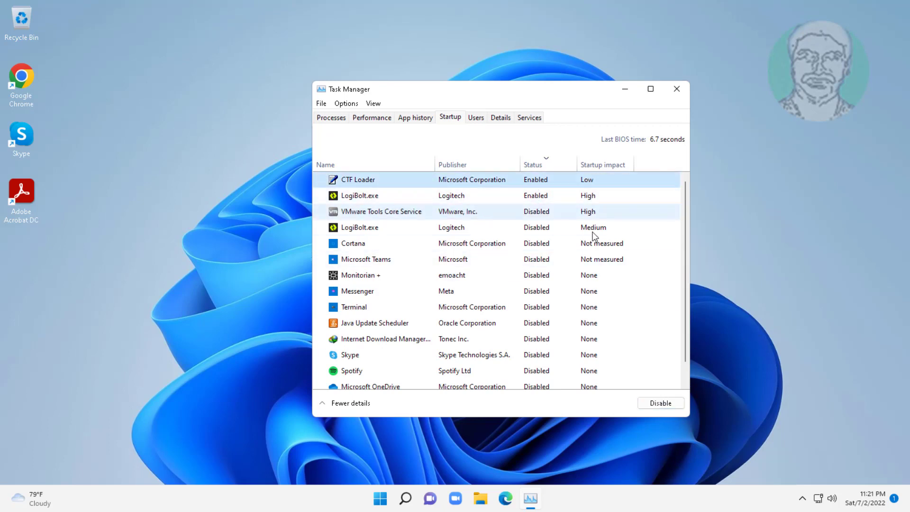
pyautogui.click(664, 403)
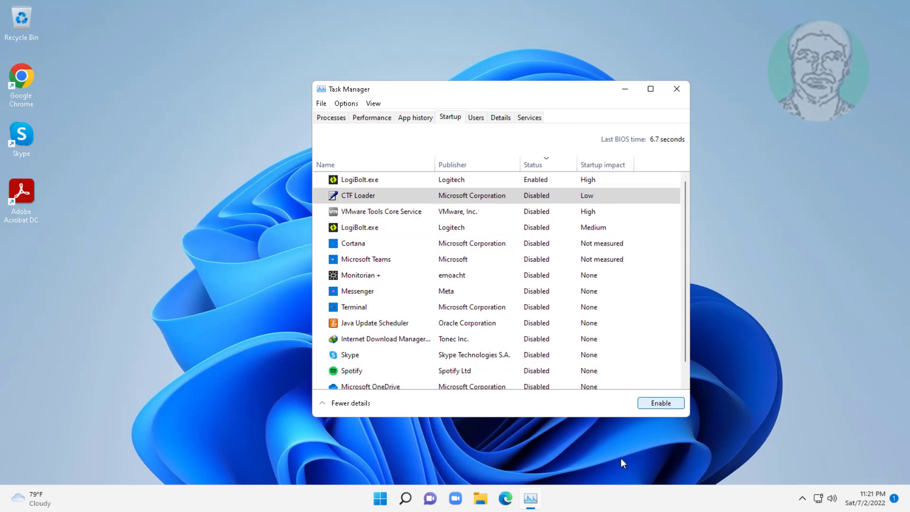
pyautogui.click(452, 180)
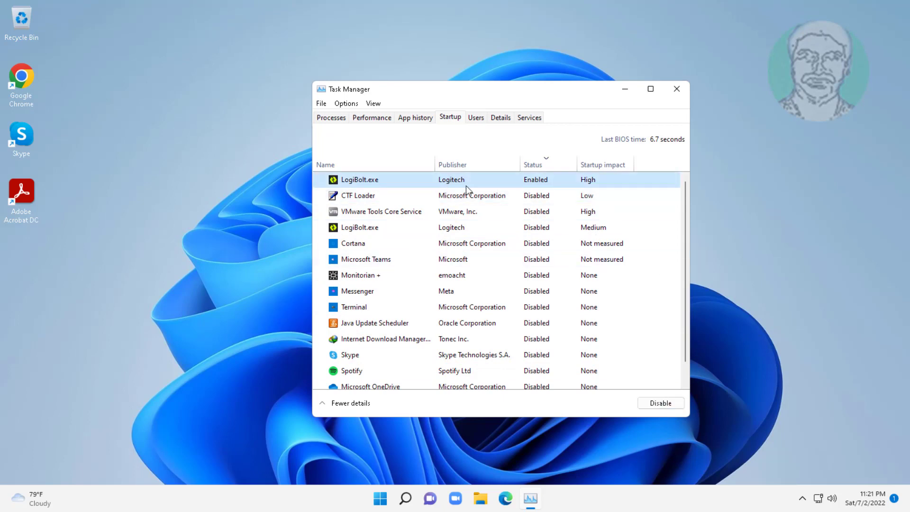
pyautogui.click(658, 405)
pyautogui.click(656, 404)
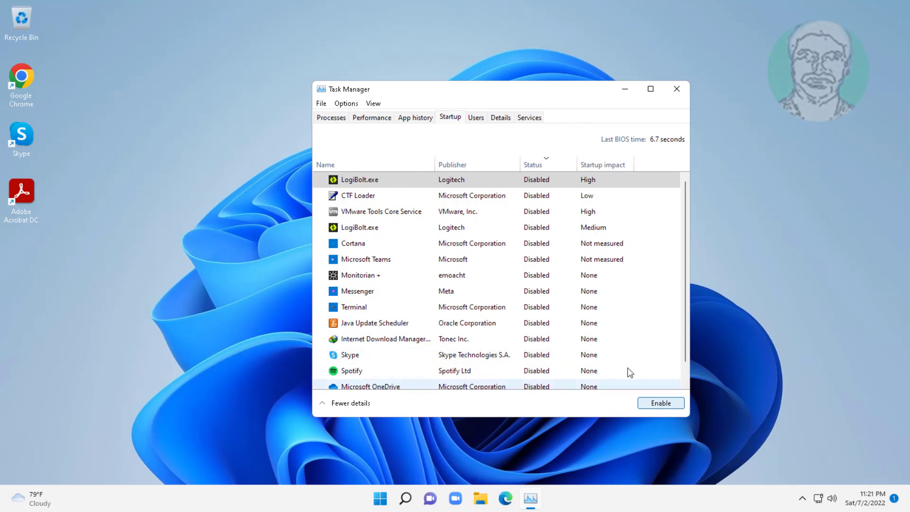
pyautogui.click(676, 95)
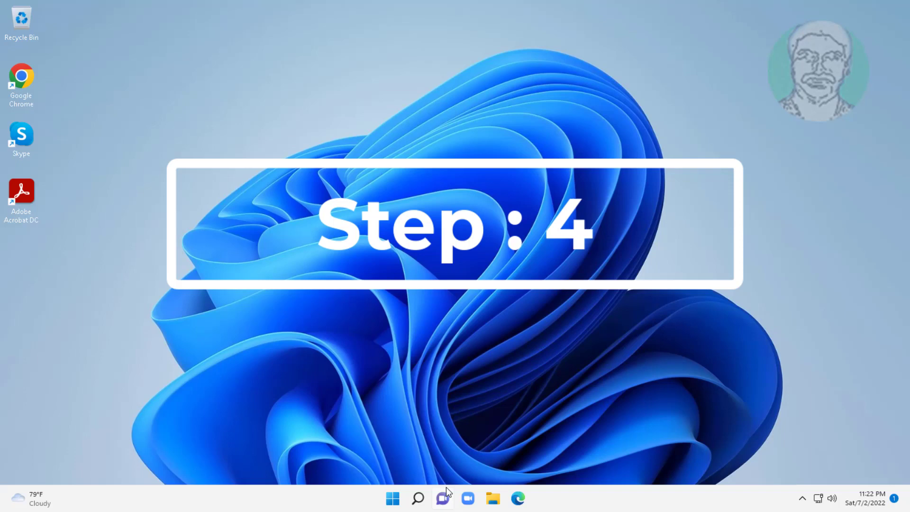
# - Start Command Prompt as administrator from a 'cmd' search and approve the UAC prompt
pyautogui.click(417, 497)
pyautogui.write('c')
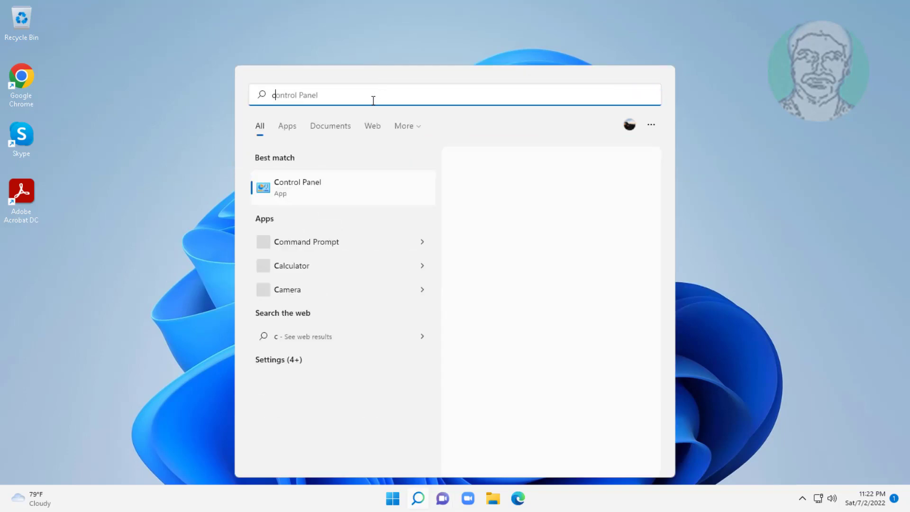
pyautogui.write('md')
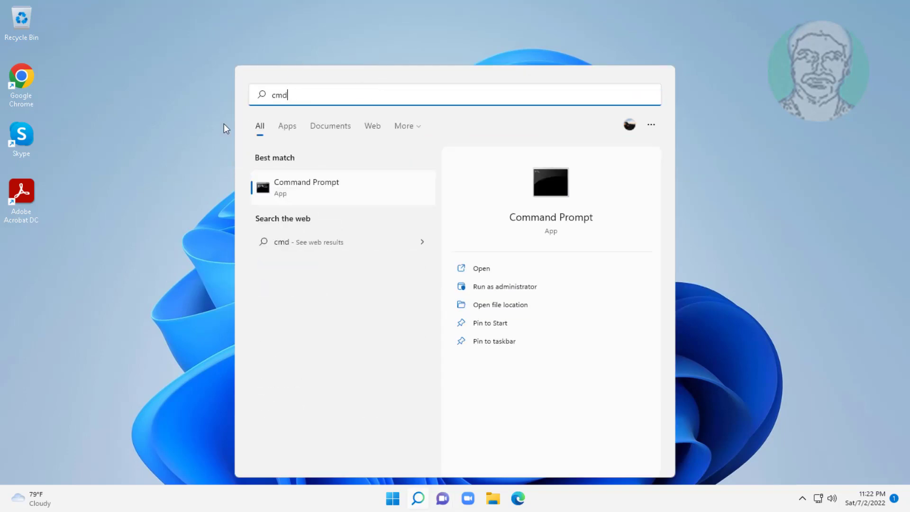
pyautogui.rightClick(311, 191)
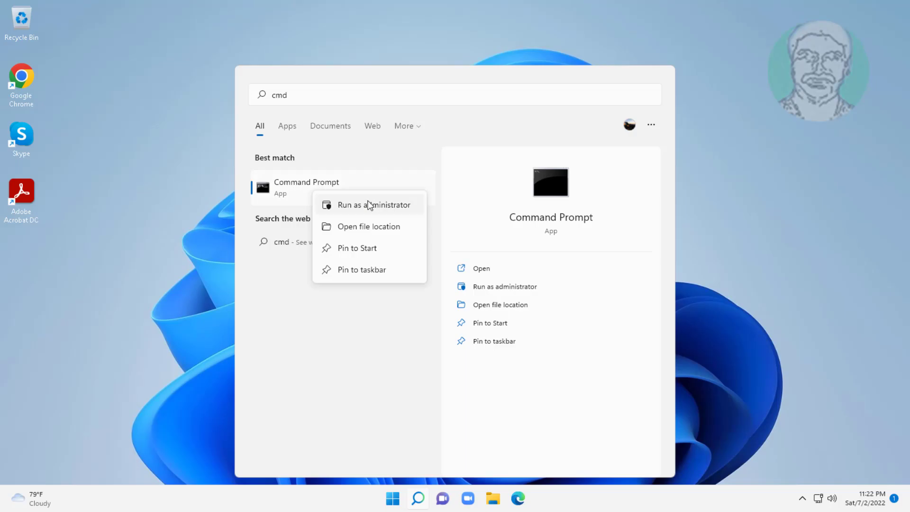
pyautogui.click(369, 203)
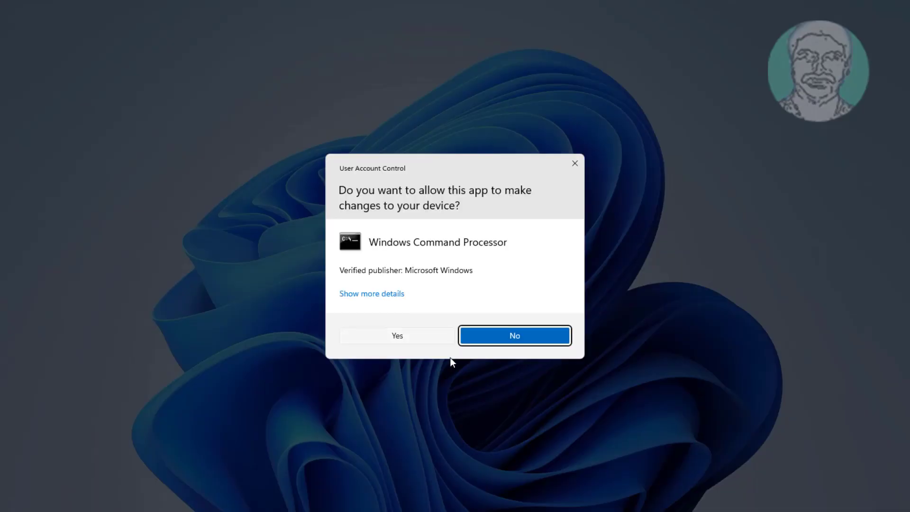
pyautogui.click(415, 337)
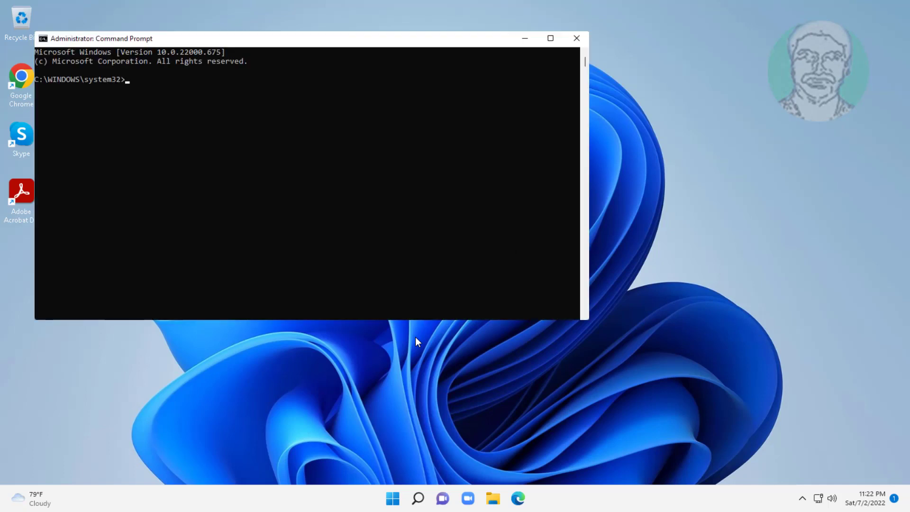
# - Run sfc /scannow until it reports corrupt files found and repaired
pyautogui.write('sfc')
pyautogui.write(' /scanno')
pyautogui.write('w')
pyautogui.press('Return')
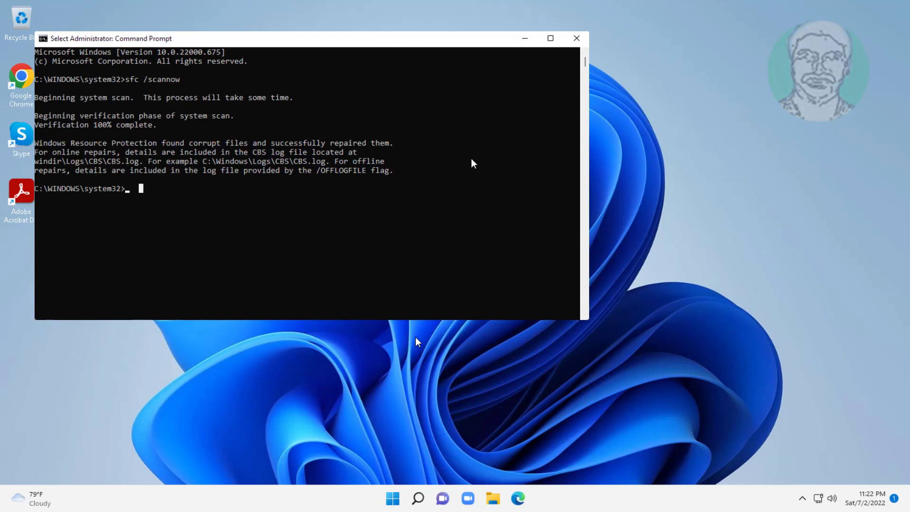
pyautogui.press('Escape')
# - Run dism /online /cleanup-image /restorehealth to completion, then exit Command Prompt
pyautogui.write('d')
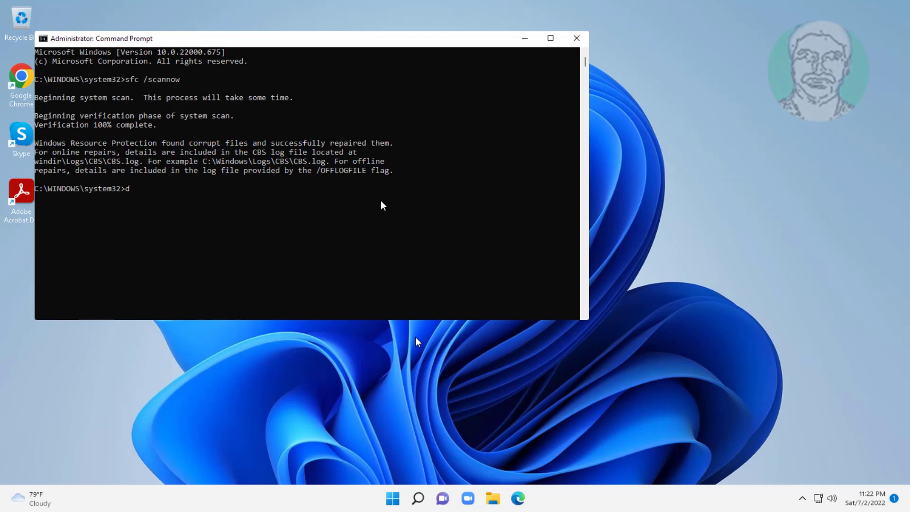
pyautogui.write('ism /')
pyautogui.write('online /cl')
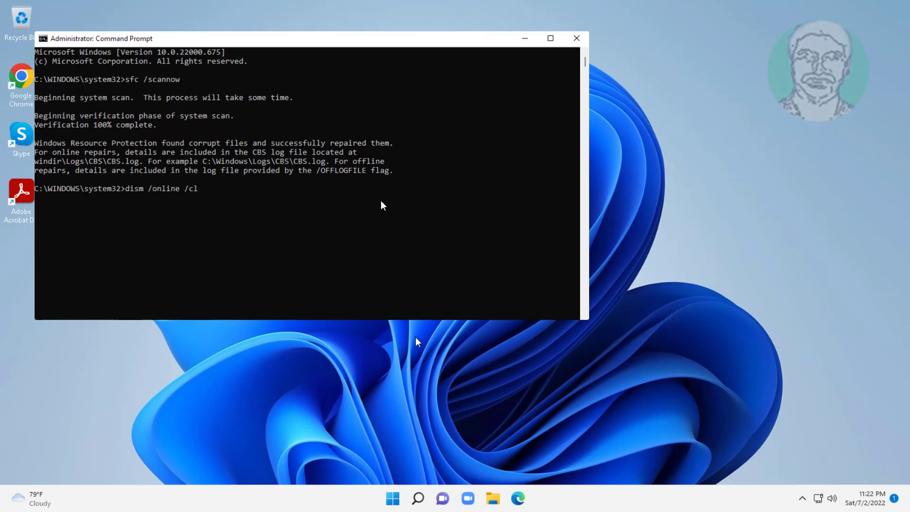
pyautogui.write('eanup-')
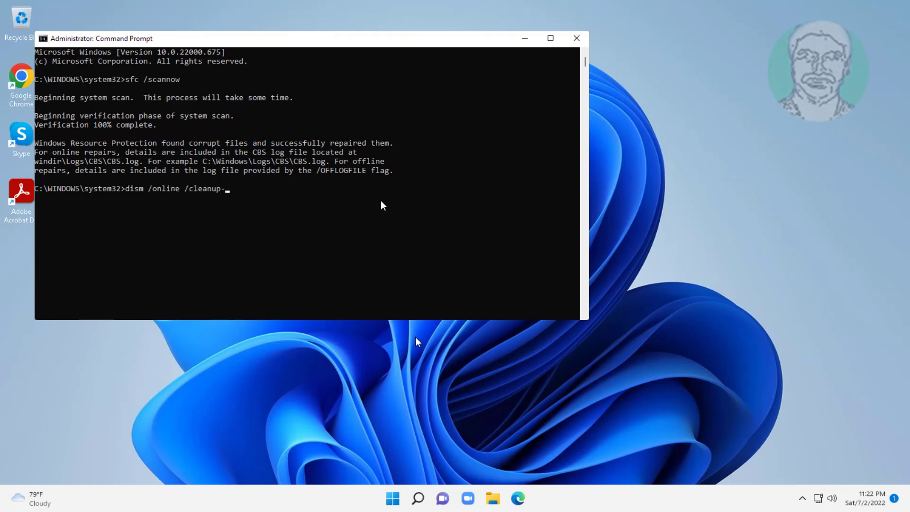
pyautogui.write('image /rest')
pyautogui.write('orehealt')
pyautogui.write('h')
pyautogui.press('Return')
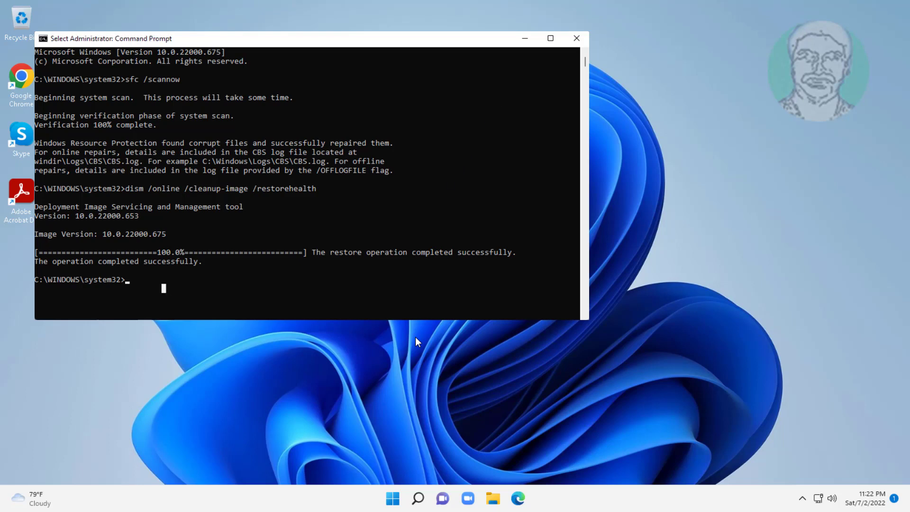
pyautogui.write('e')
pyautogui.write('it')
pyautogui.press('Return')
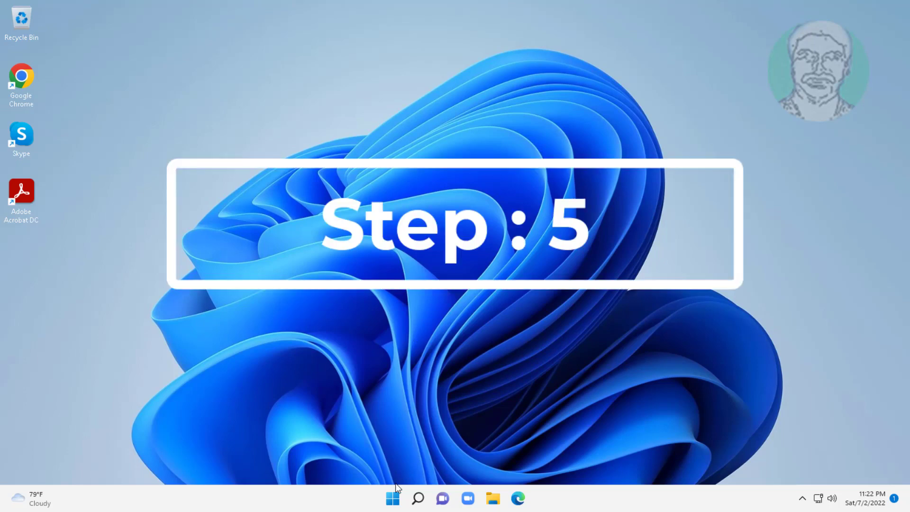
# - Navigate Settings to System › Troubleshoot › Other troubleshooters
pyautogui.click(397, 500)
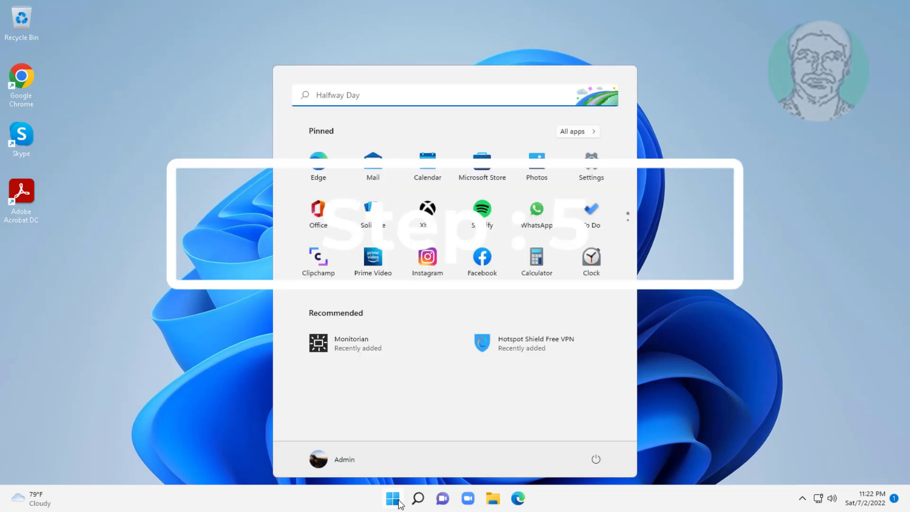
pyautogui.click(596, 172)
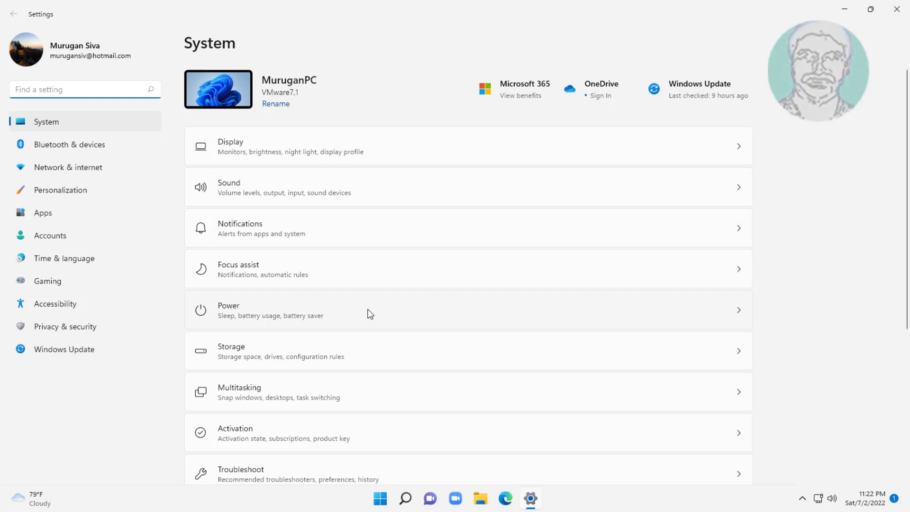
pyautogui.scroll(-5, 370, 313)
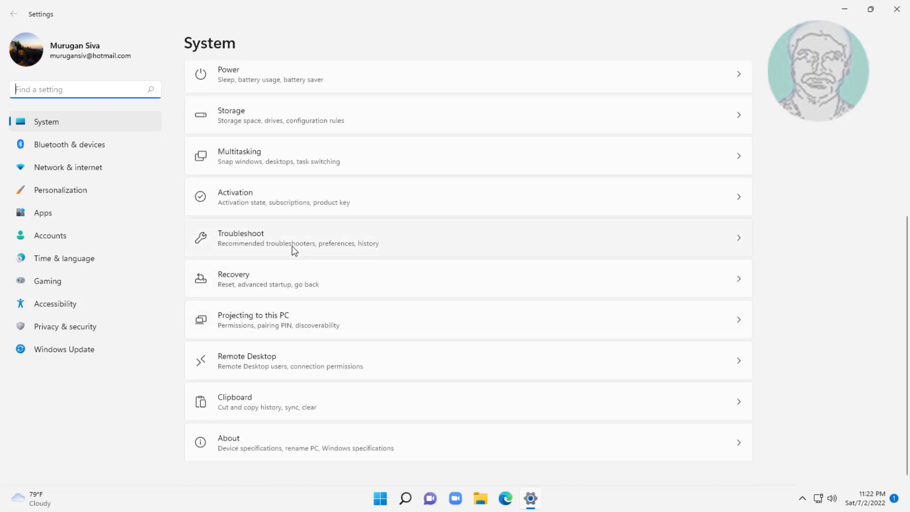
pyautogui.click(292, 246)
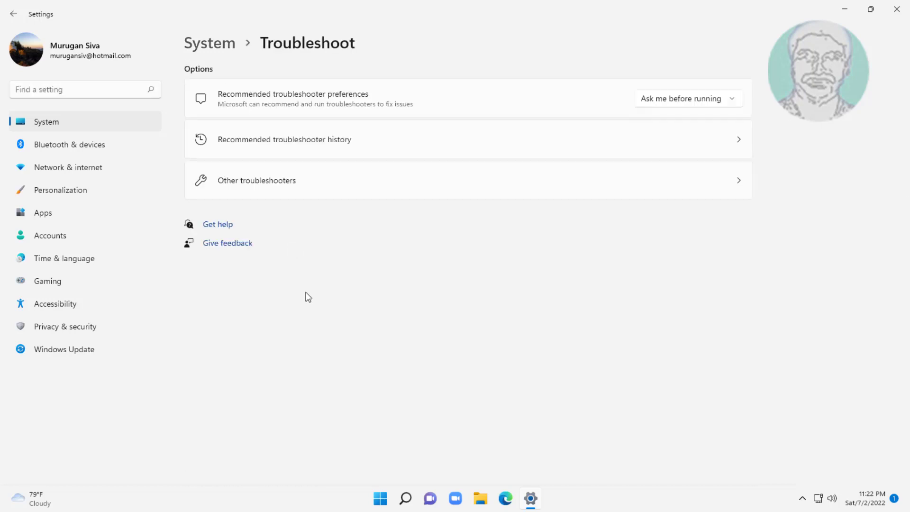
pyautogui.click(314, 184)
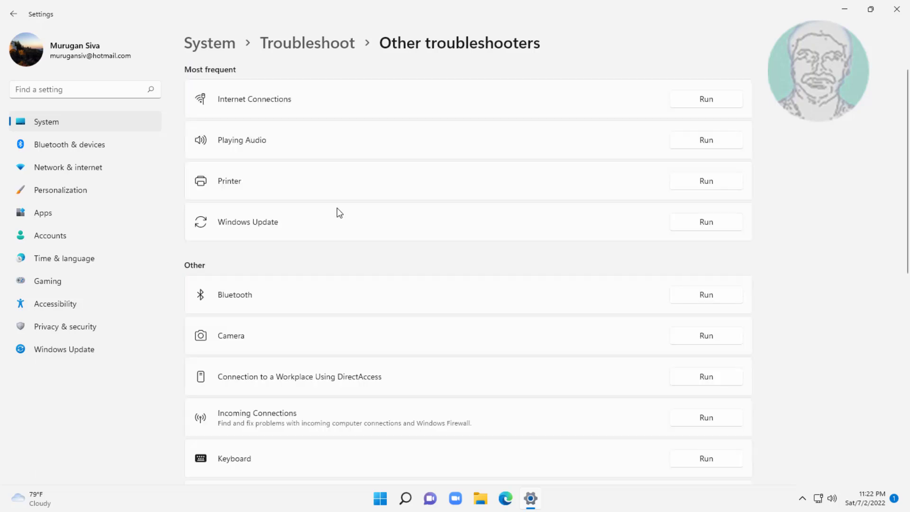
# - Run the Windows Update troubleshooter, close its report, and exit Settings
pyautogui.click(706, 223)
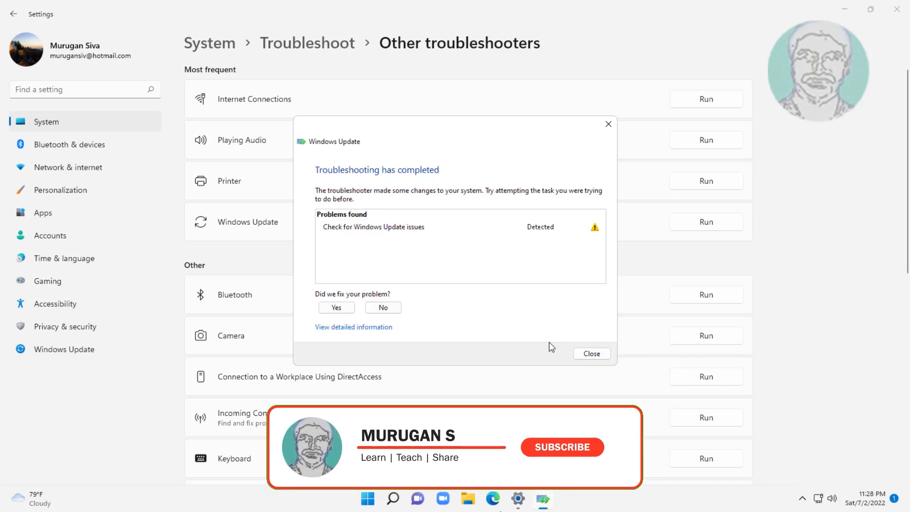
pyautogui.click(596, 353)
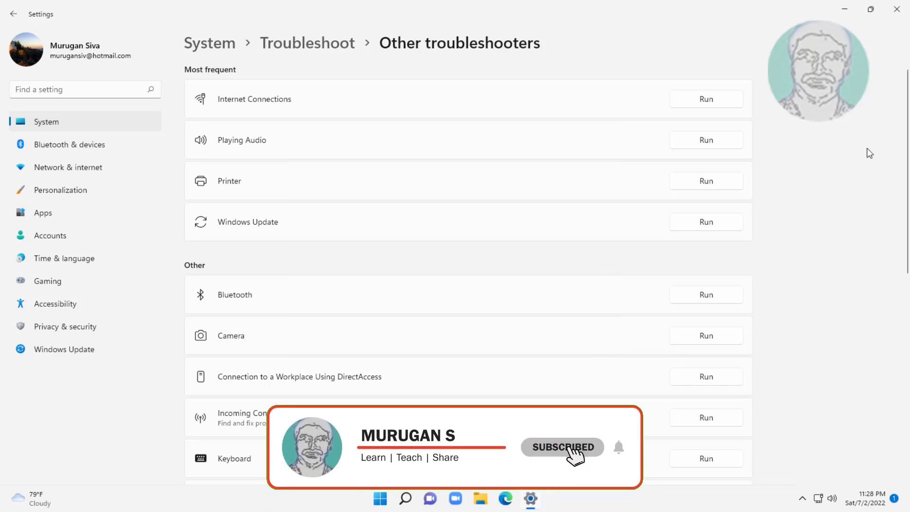
pyautogui.click(897, 9)
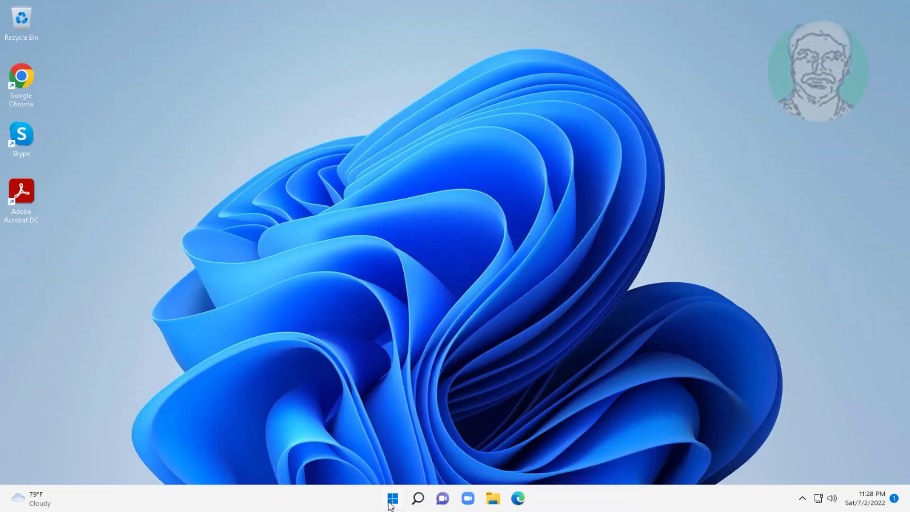
# - Reopen Settings on the Windows Update page and start Check for updates
pyautogui.press('super')
pyautogui.click(592, 162)
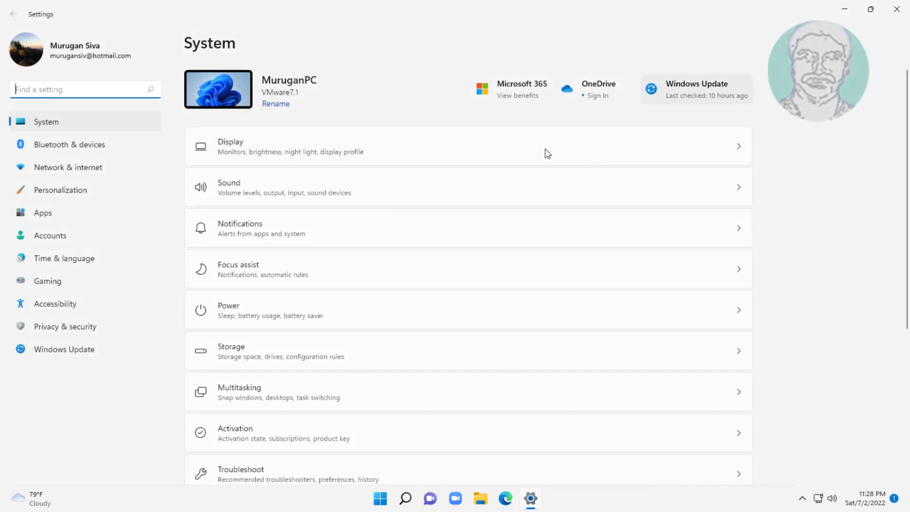
pyautogui.click(92, 359)
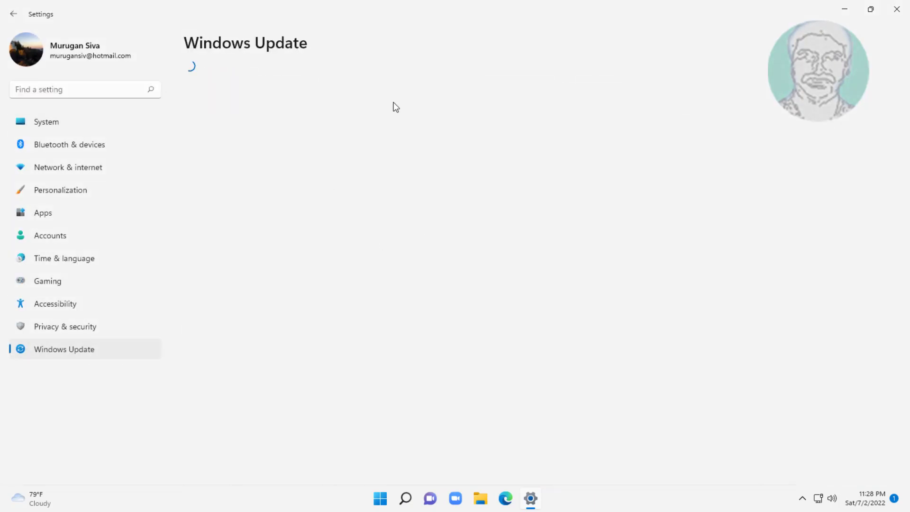
pyautogui.click(699, 104)
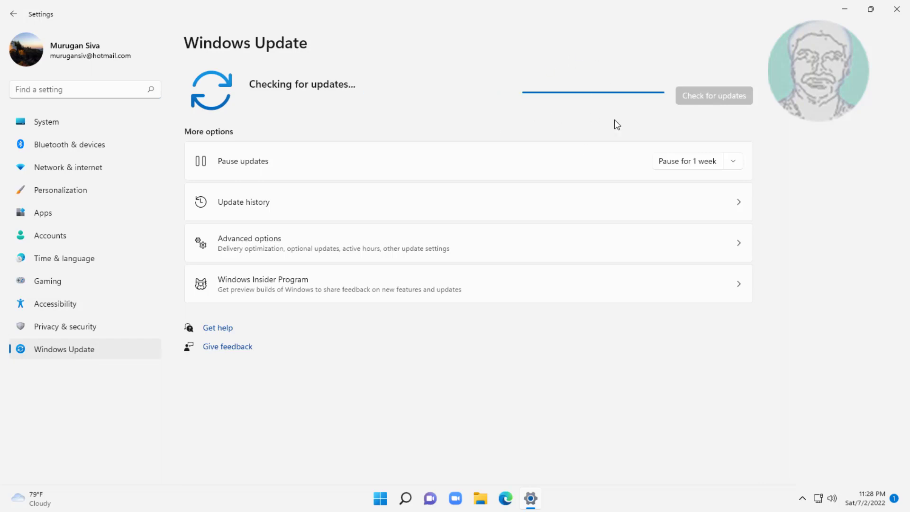